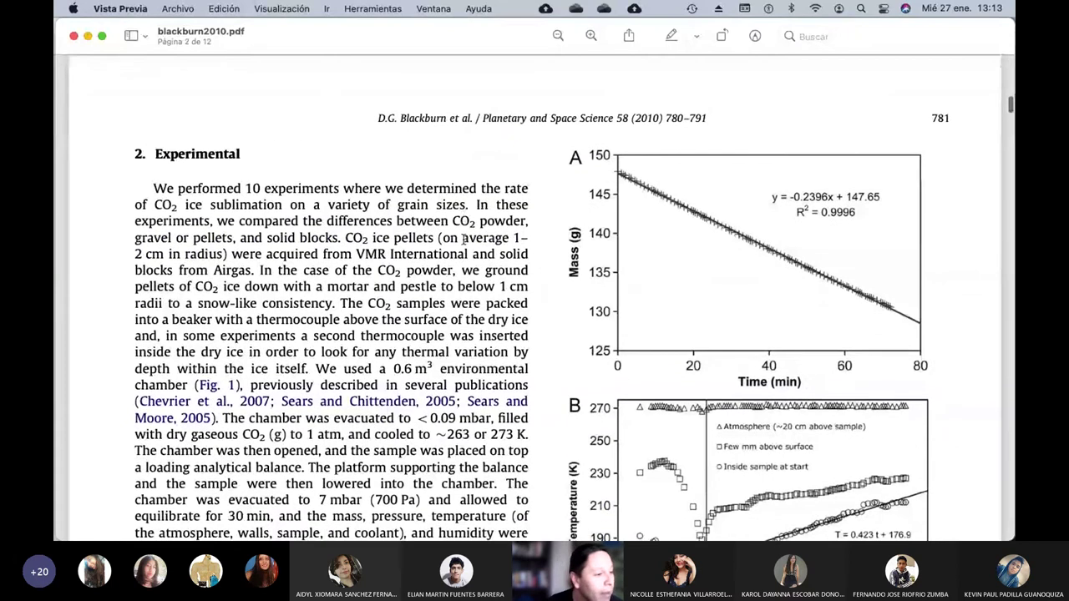
# Examine the chamber pressure and temperature conditions in the article's Experimental section and the temperature curves in Fig. 2B.
pyautogui.scroll(-4, 308, 278)
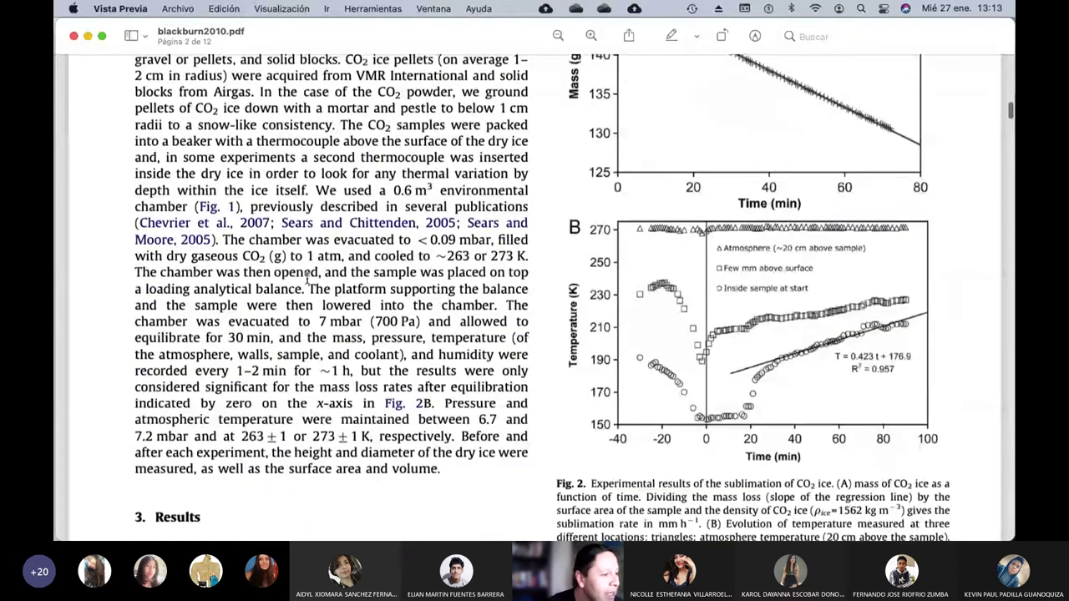
pyautogui.scroll(5, 308, 278)
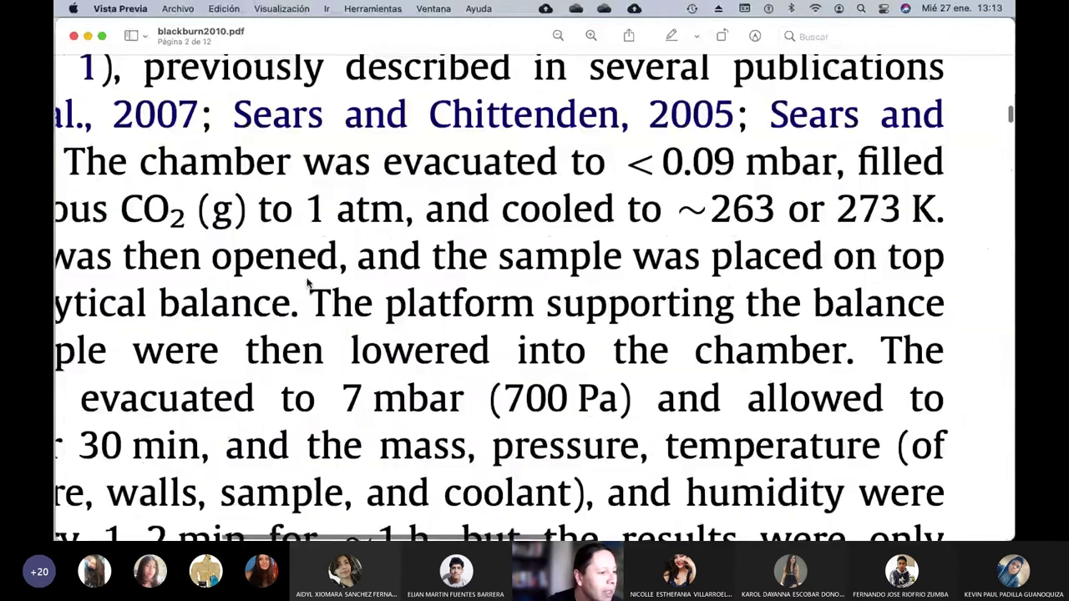
pyautogui.scroll(-5, 308, 283)
pyautogui.scroll(-3, 632, 106)
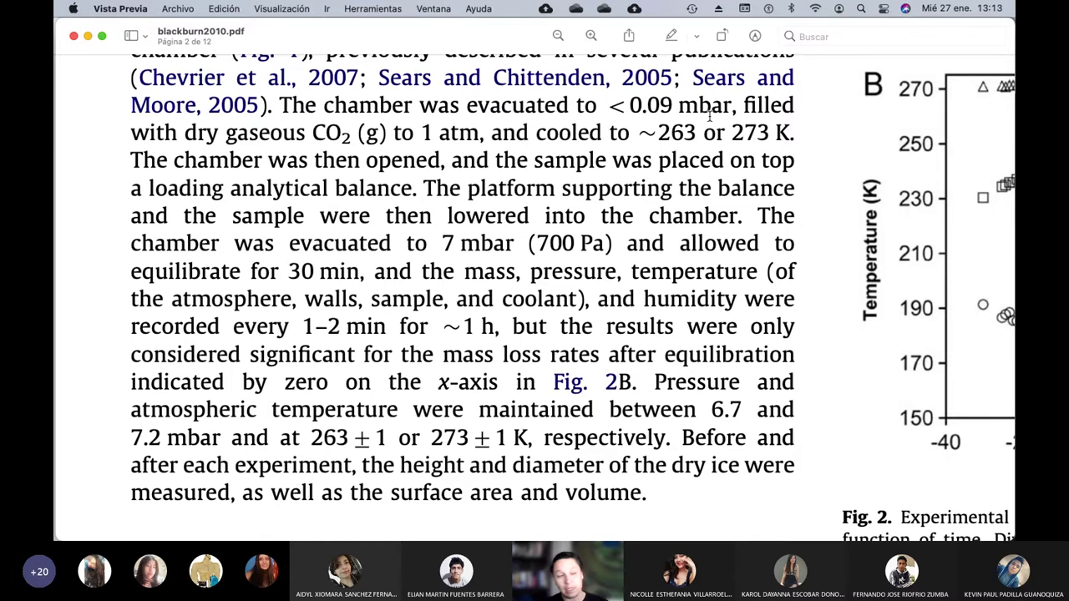
pyautogui.scroll(1, 709, 117)
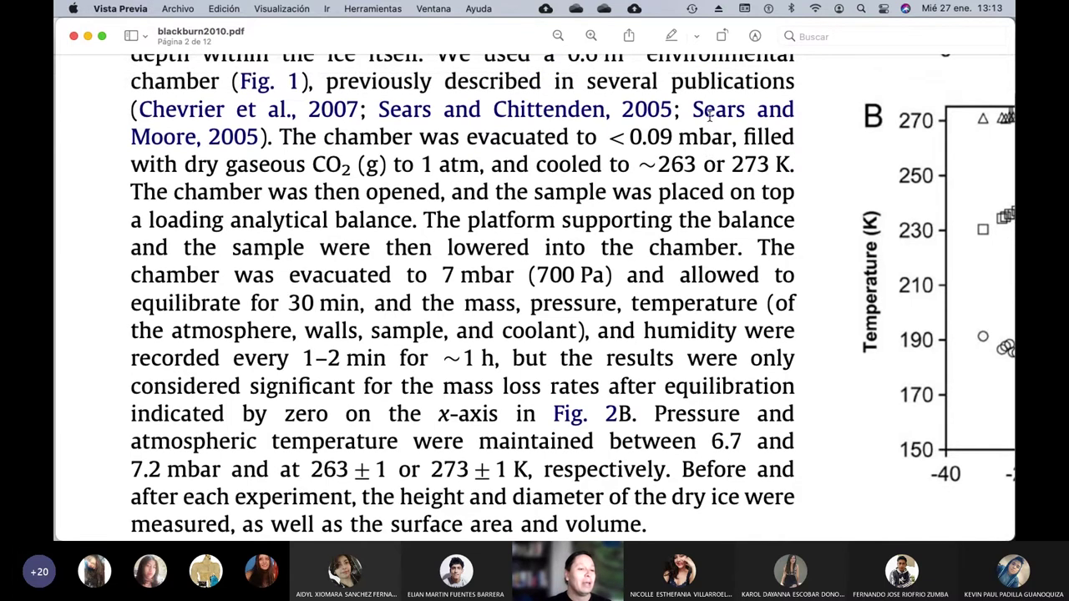
pyautogui.hscroll(5, 710, 117)
pyautogui.hscroll(3, 709, 116)
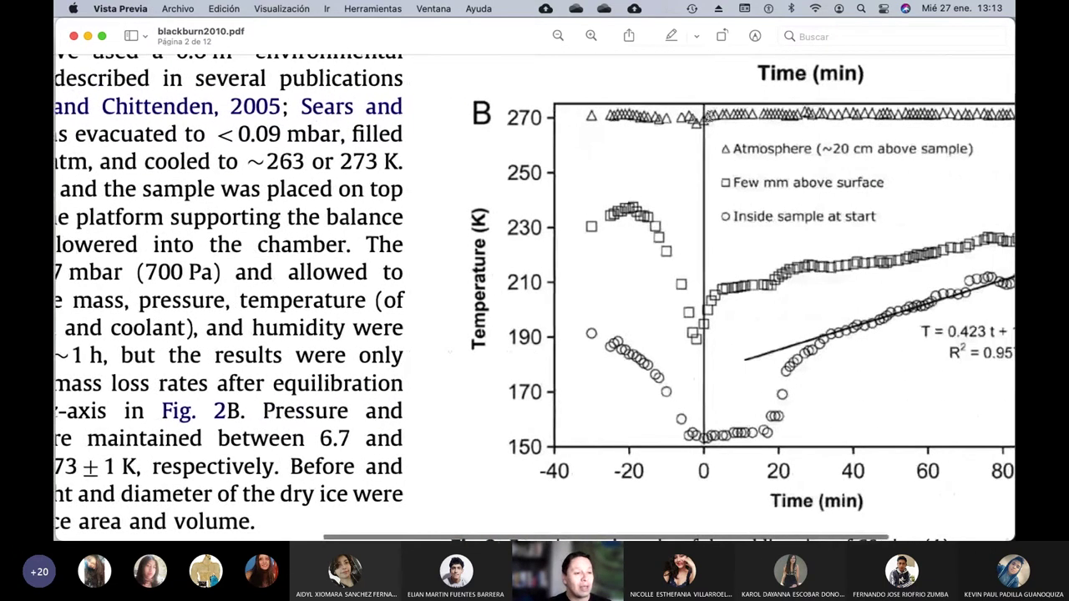
pyautogui.press('super+minus')
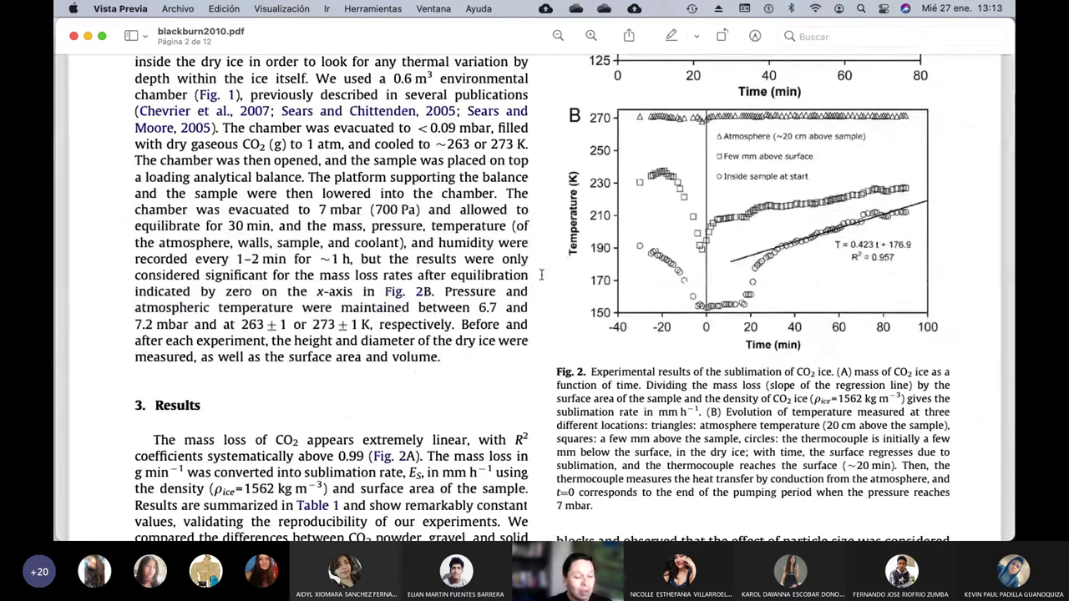
# Switch to Excel, open the recent workbook "Diagrama de fases CO2" and enlarge its window to fill the screen.
pyautogui.press('super+Tab')
pyautogui.press('super+Tab')
pyautogui.press('super+Tab')
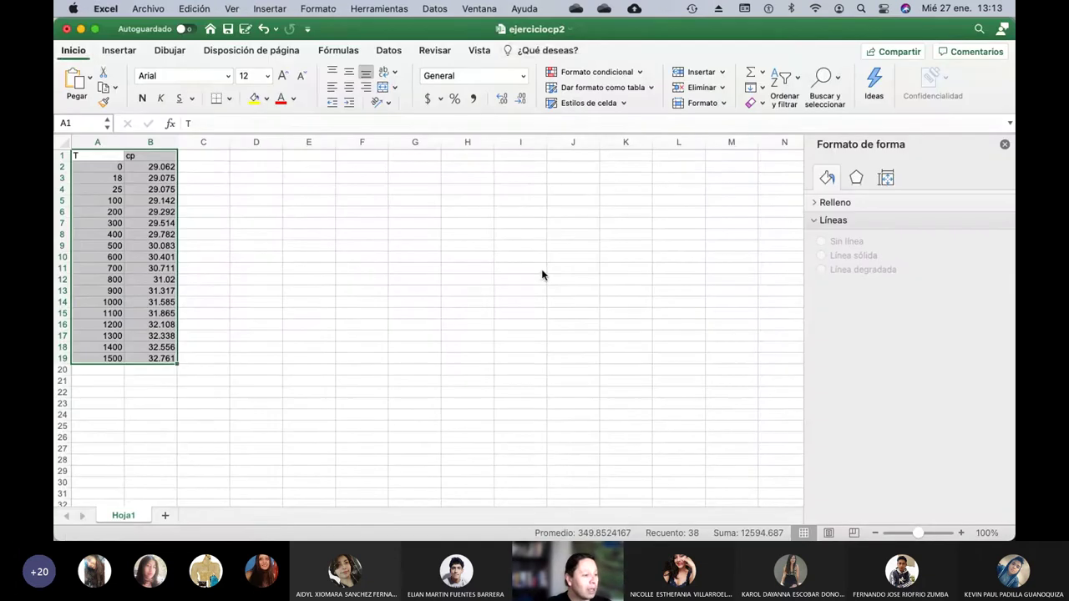
pyautogui.click(483, 10)
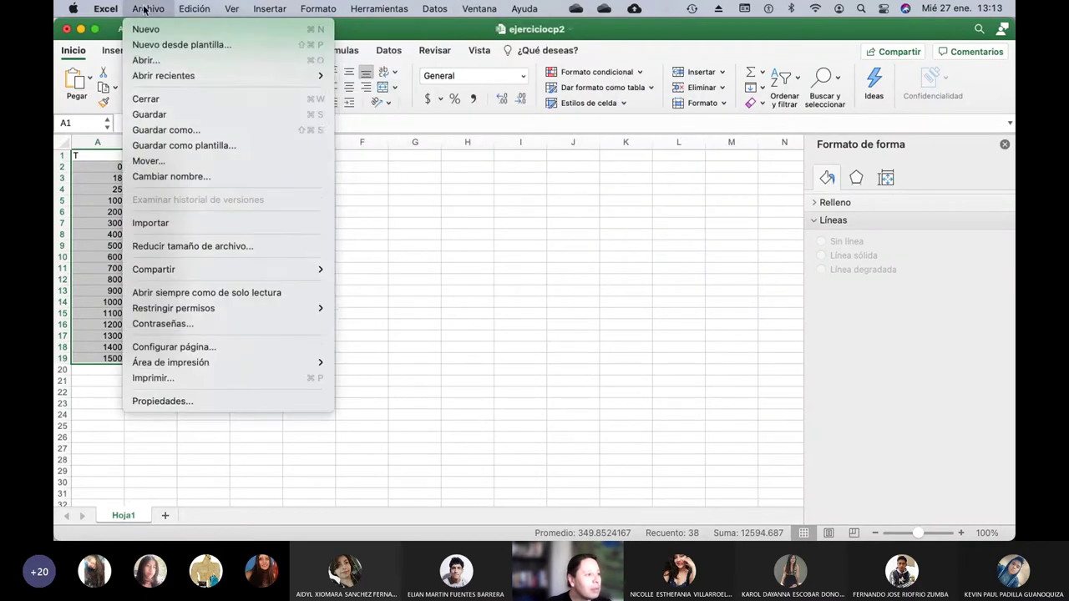
pyautogui.moveTo(165, 77)
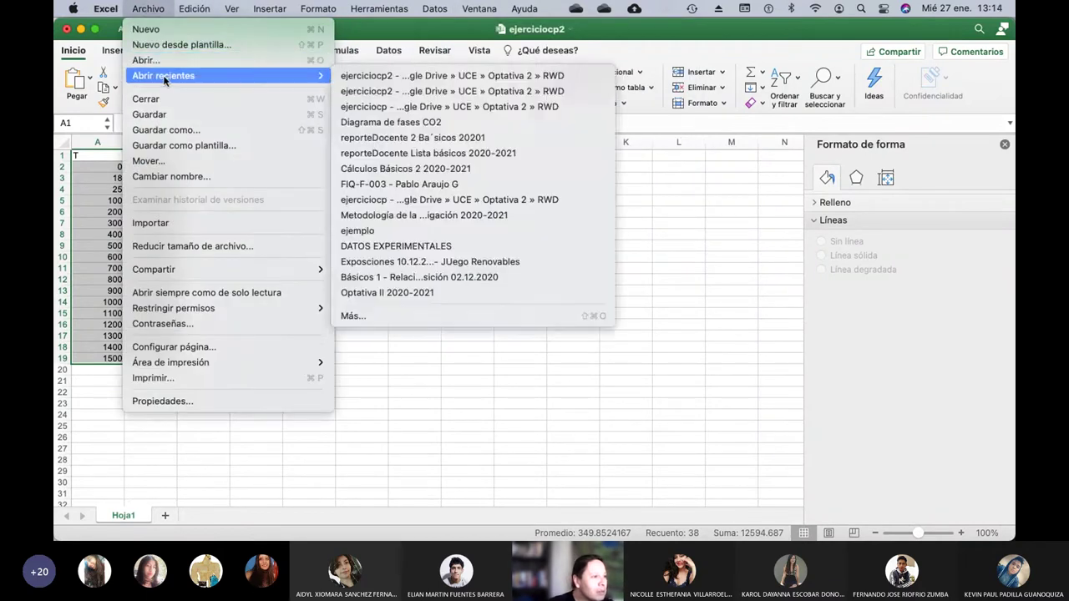
pyautogui.click(395, 122)
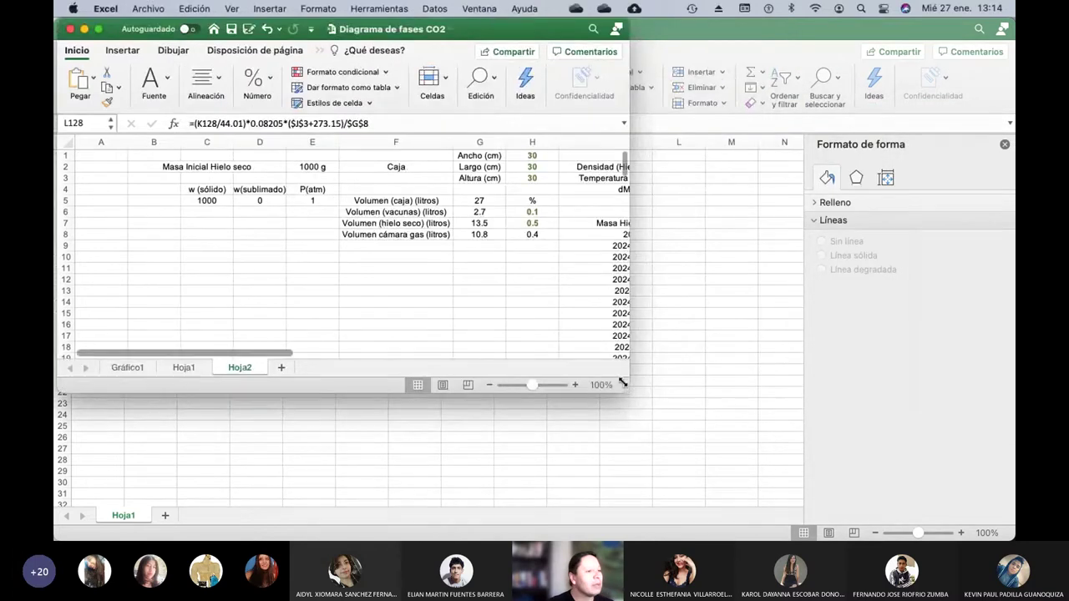
pyautogui.moveTo(625, 386); pyautogui.dragTo(1010, 538)
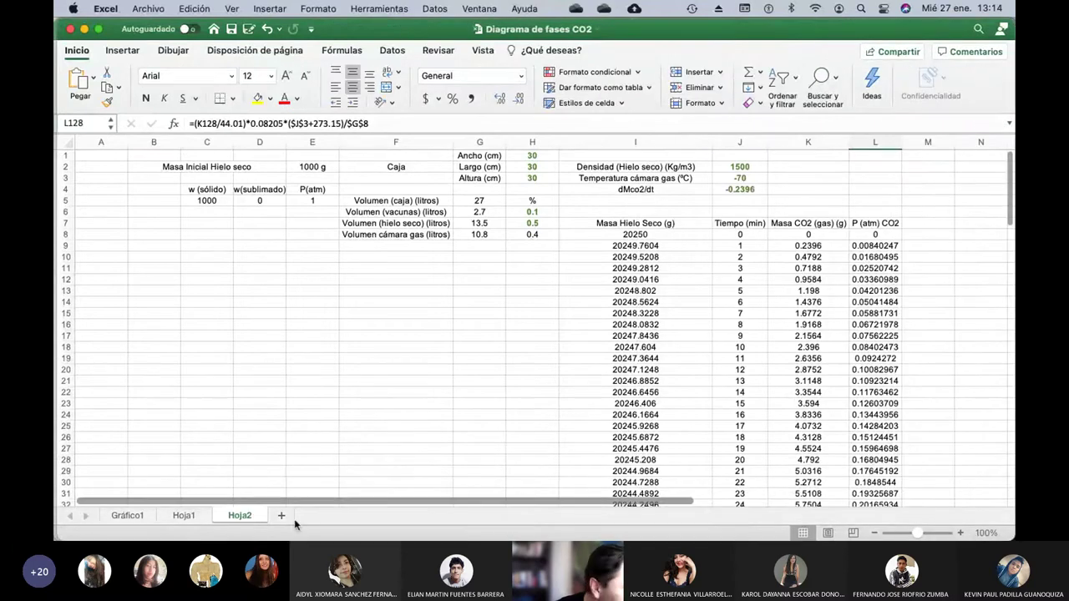
# On the Gráfico1 chart sheet, draw a nearly horizontal straight line about 23.39 cm long across the plot at a vertical-axis value of about 1.
pyautogui.click(127, 515)
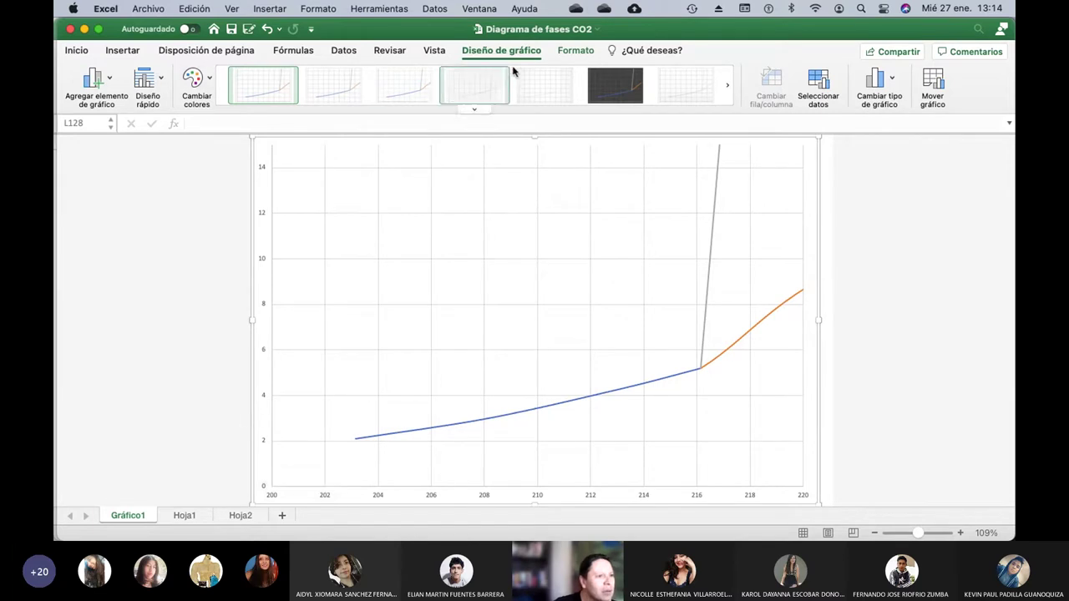
pyautogui.click(123, 52)
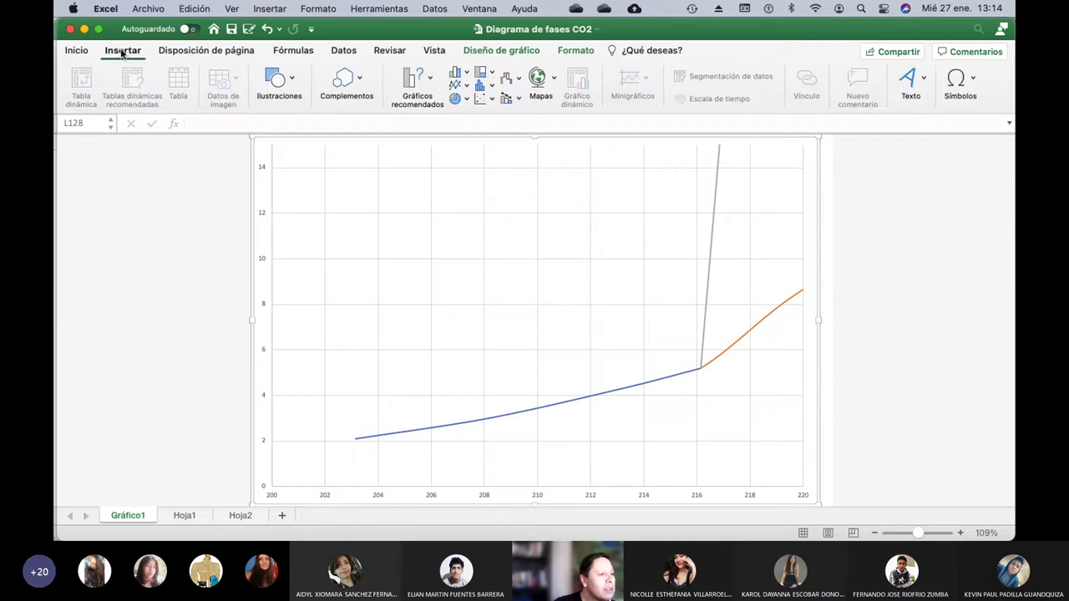
pyautogui.click(200, 51)
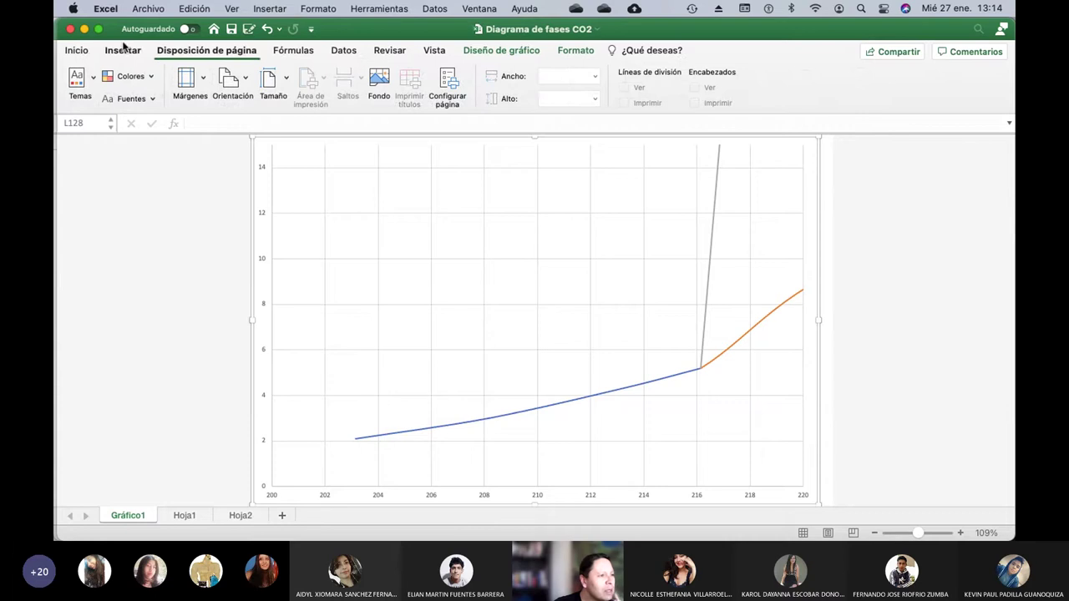
pyautogui.click(79, 51)
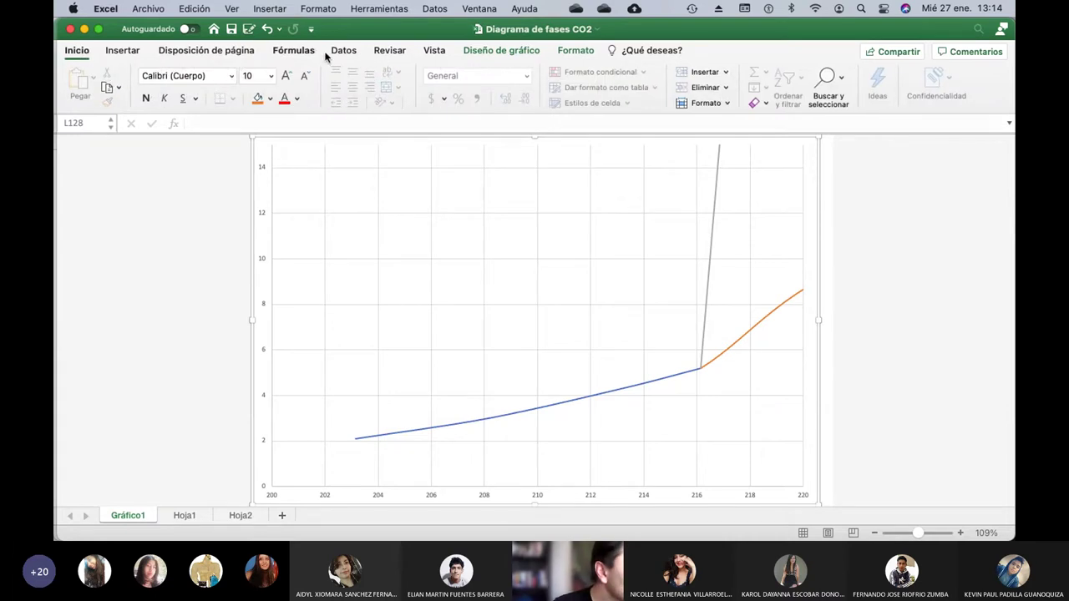
pyautogui.click(508, 51)
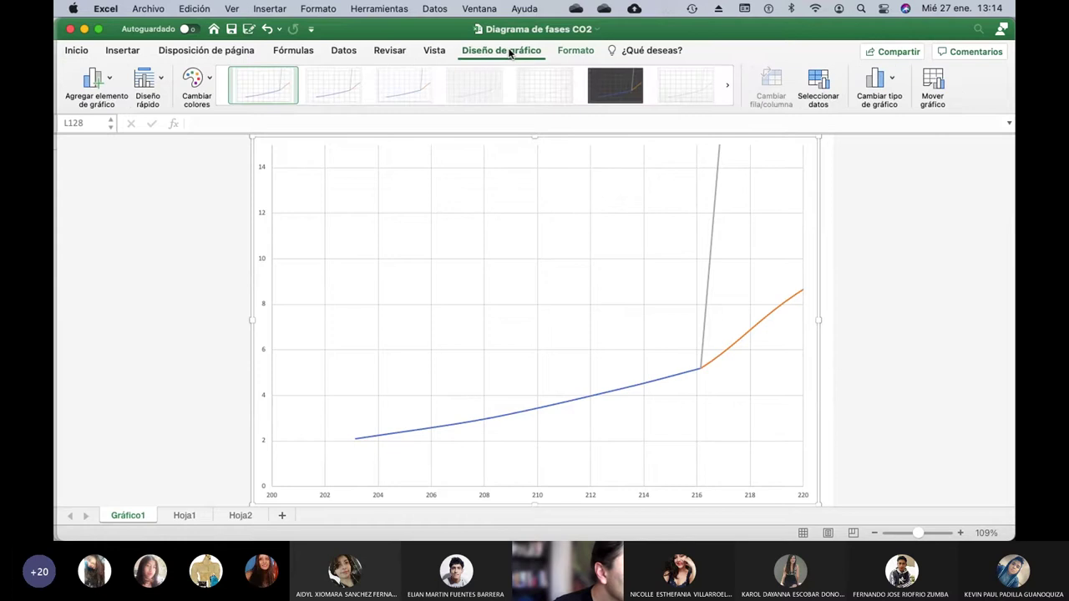
pyautogui.click(579, 51)
pyautogui.click(579, 51)
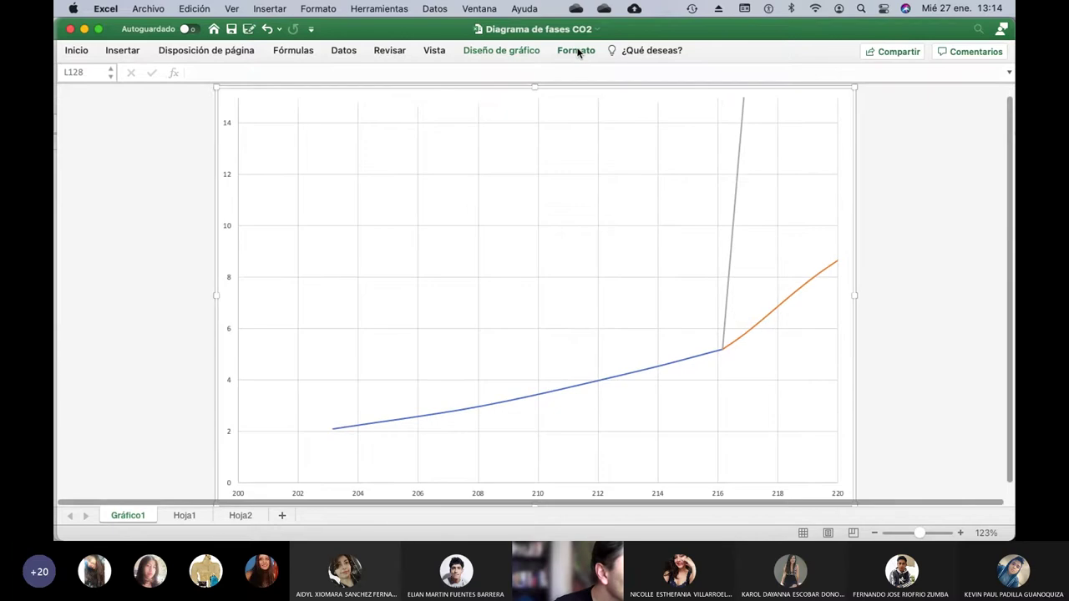
pyautogui.click(566, 52)
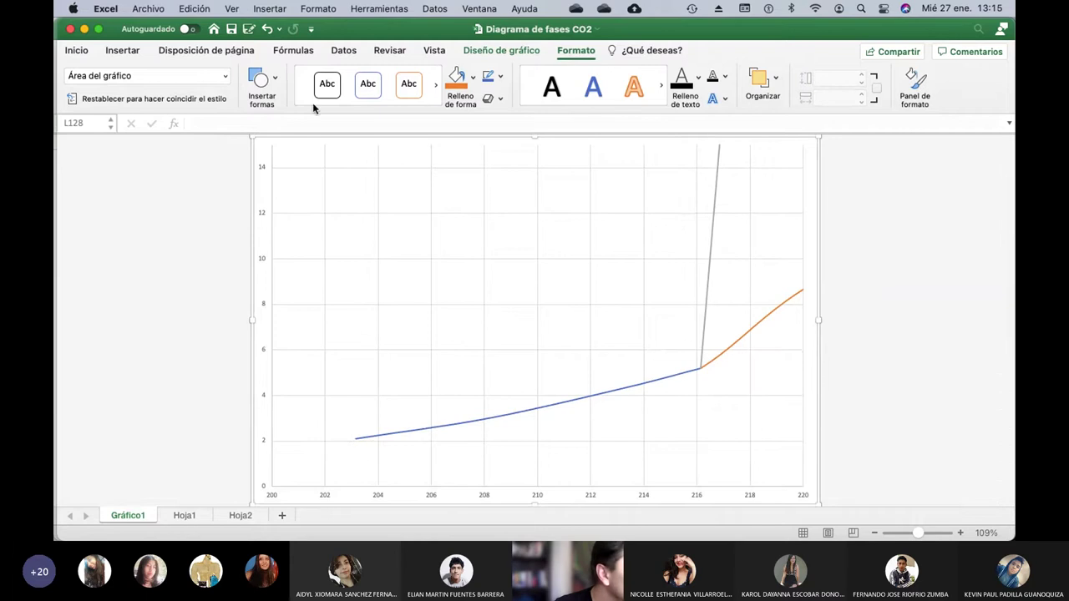
pyautogui.click(276, 79)
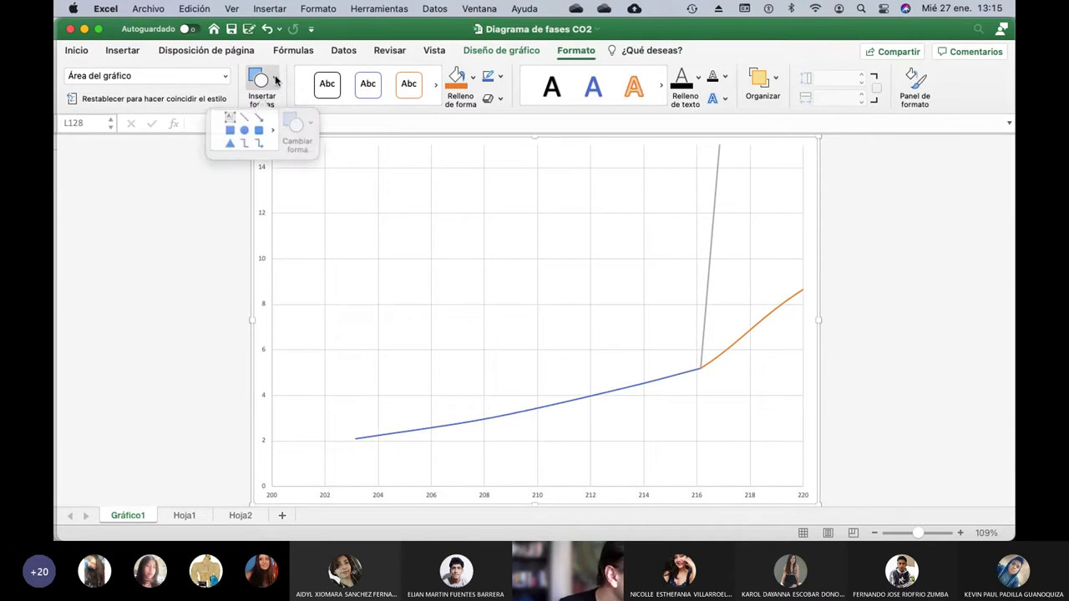
pyautogui.click(248, 120)
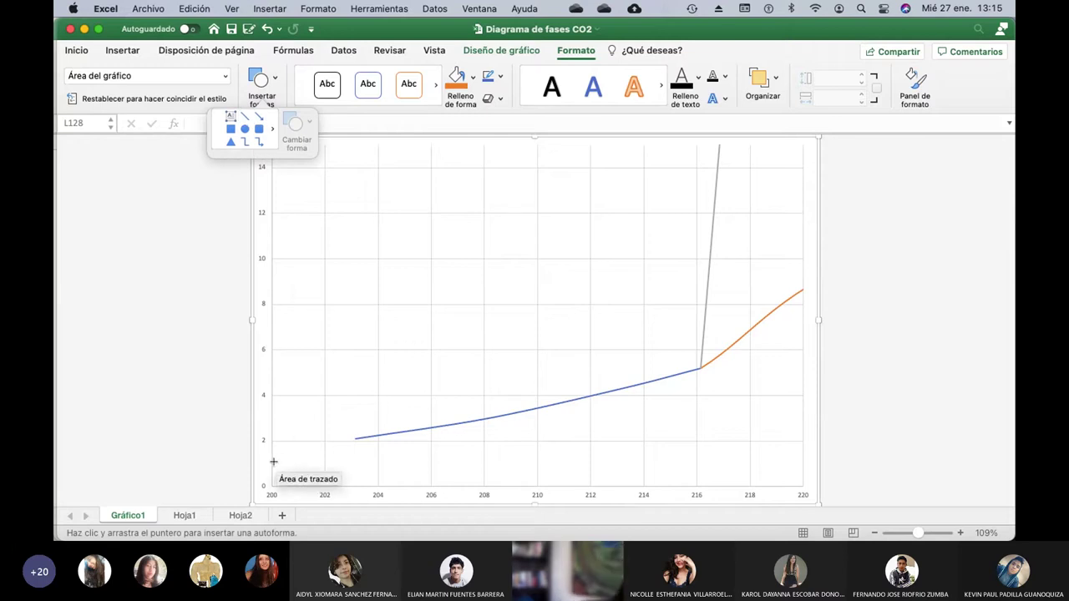
pyautogui.moveTo(268, 462); pyautogui.dragTo(771, 459)
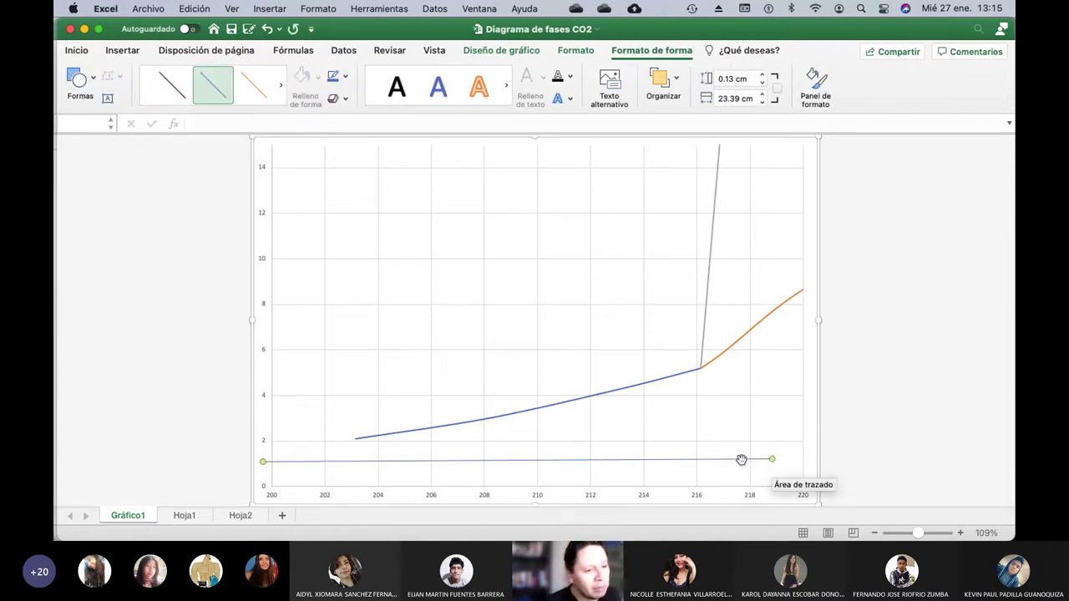
# Format the drawn line in red with a 2¼ pt weight and move it down to just above the horizontal axis.
pyautogui.click(346, 78)
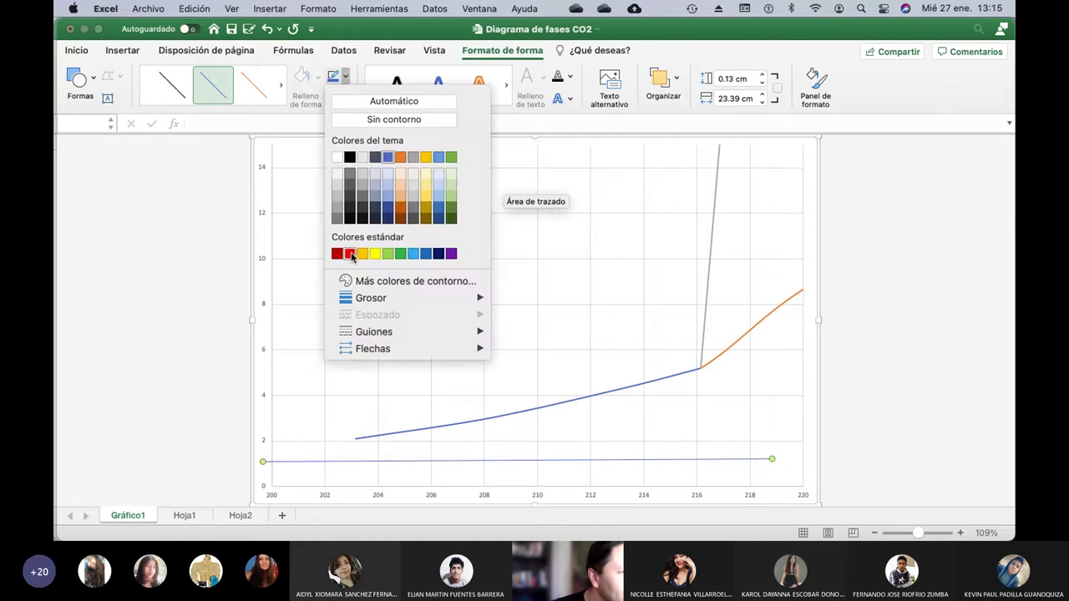
pyautogui.click(349, 253)
pyautogui.click(344, 76)
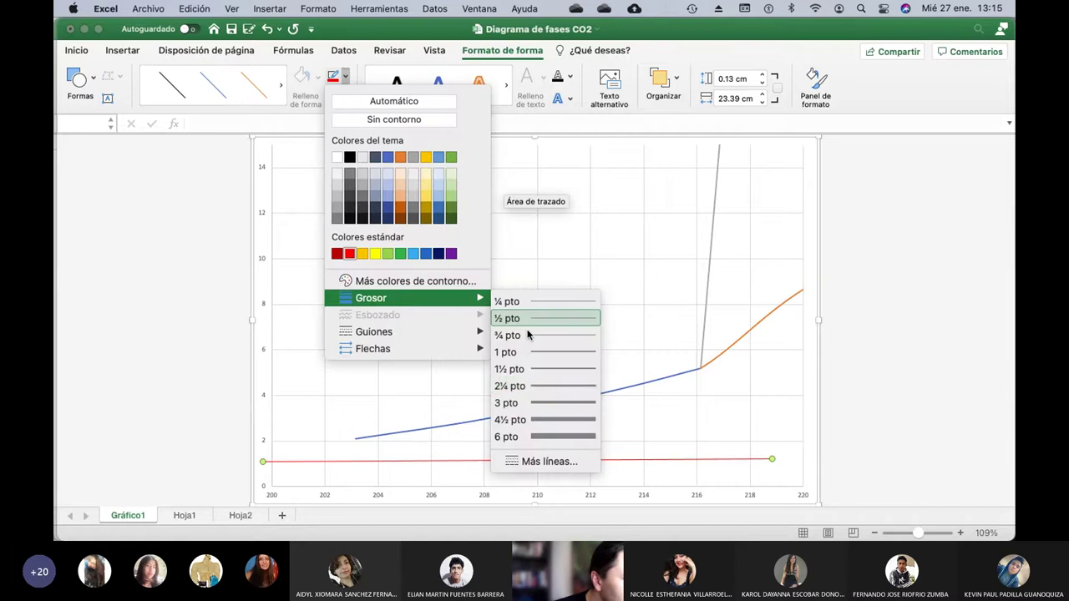
pyautogui.click(548, 387)
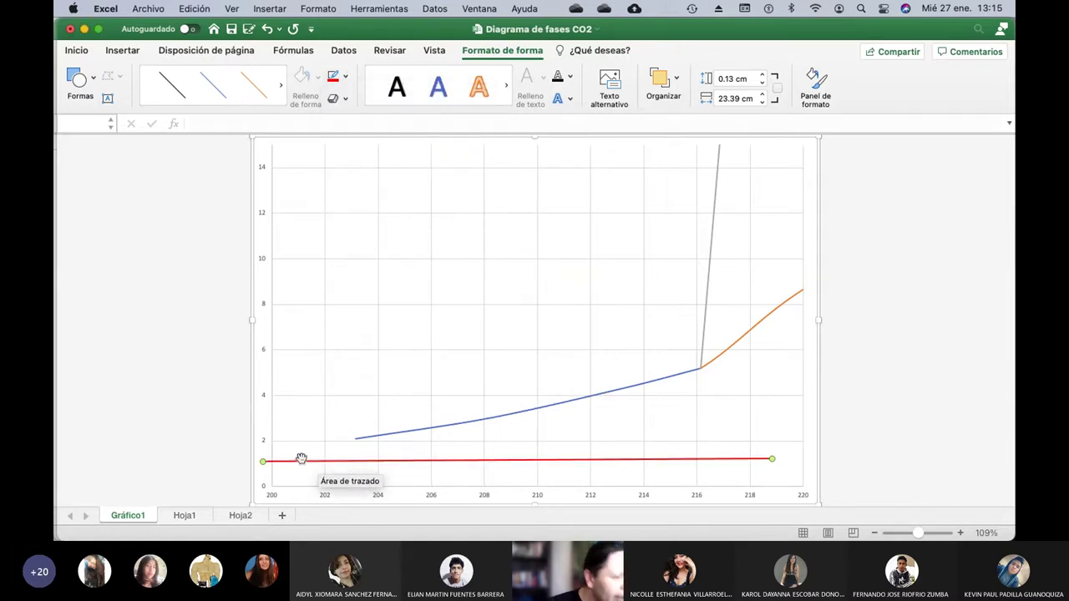
pyautogui.moveTo(291, 463); pyautogui.dragTo(291, 465)
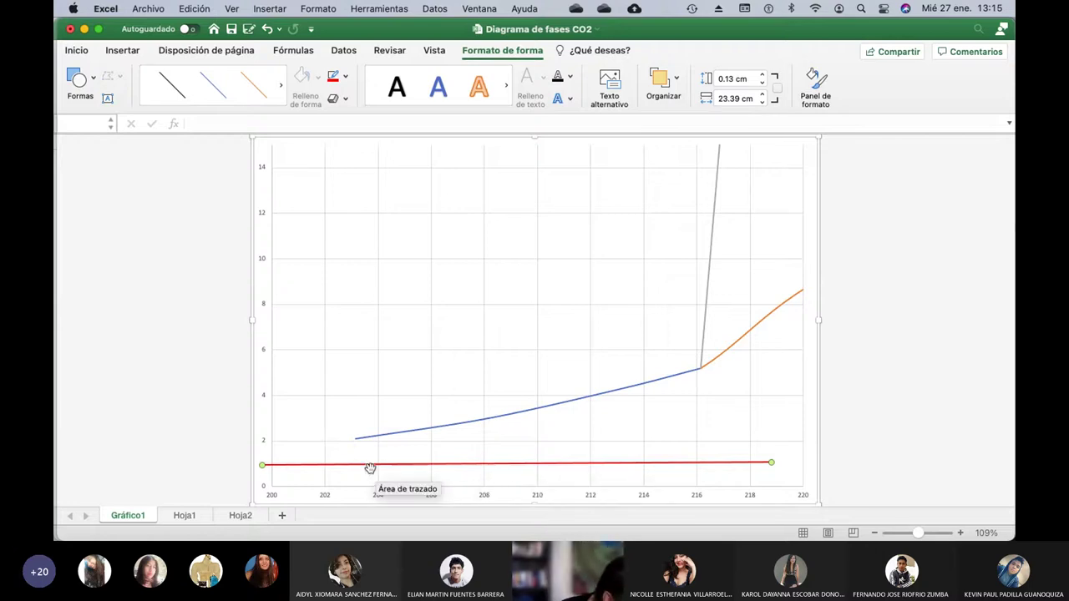
pyautogui.moveTo(330, 466); pyautogui.dragTo(331, 484)
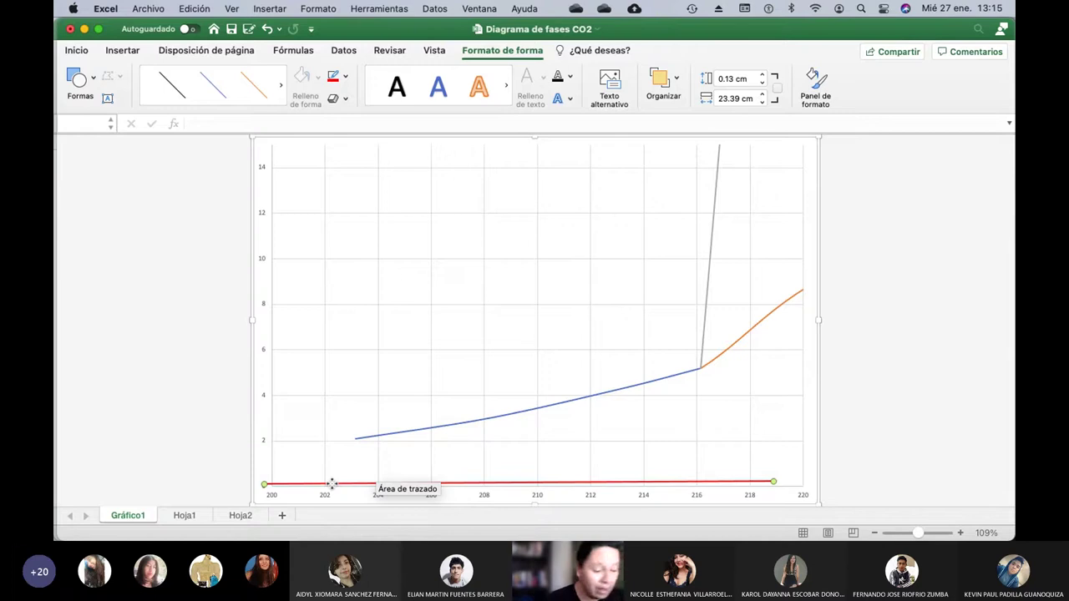
# Switch to Preview and examine the mass-versus-time graph and its regression equation in Fig. 2A of blackburn2010.pdf.
pyautogui.press('super+Tab')
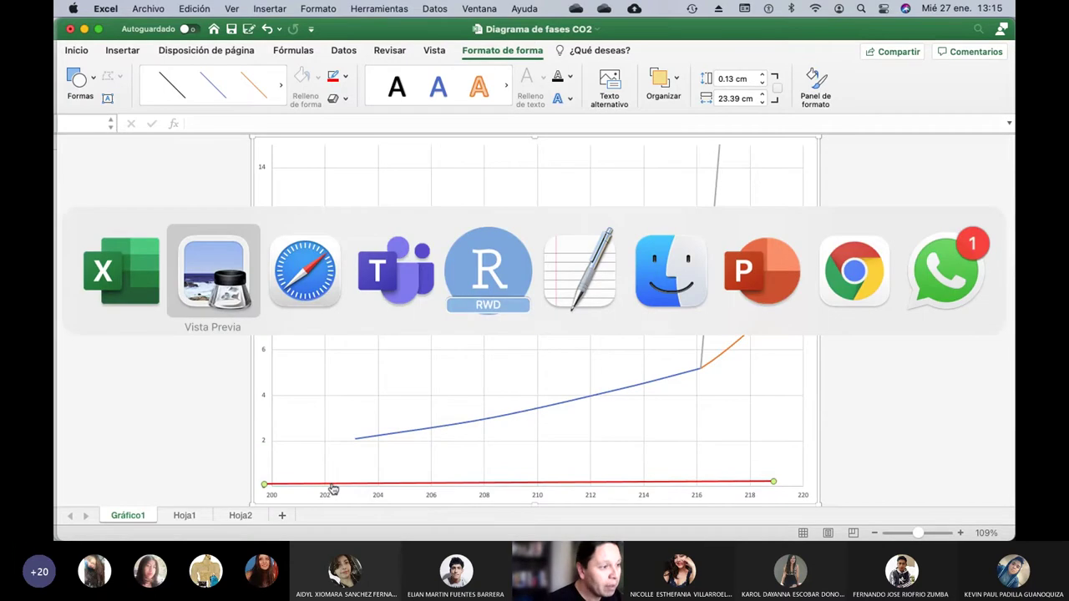
pyautogui.scroll(6, 733, 338)
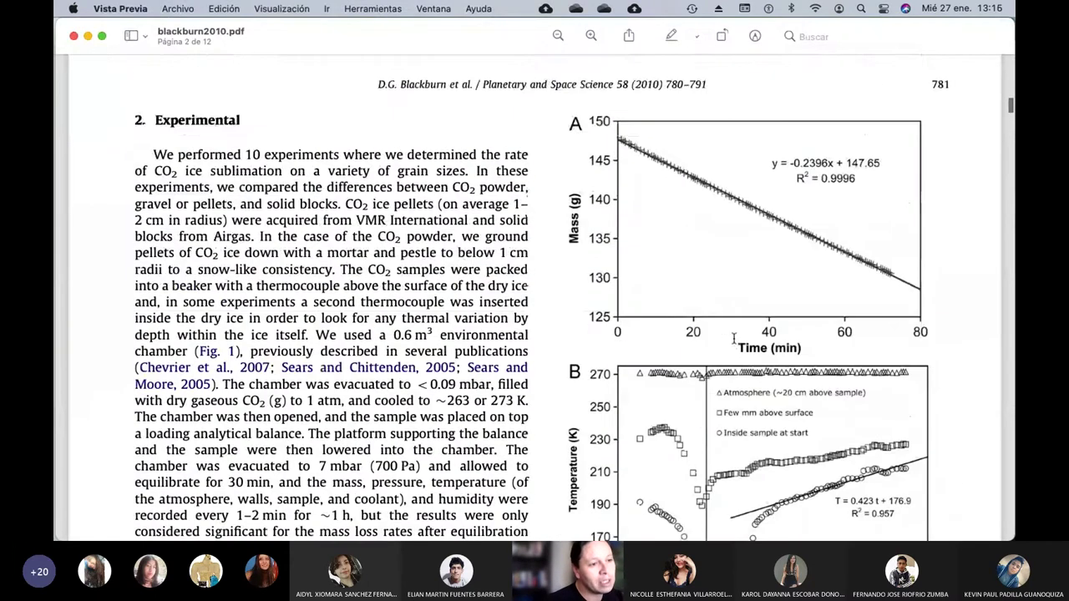
pyautogui.scroll(5, 733, 338)
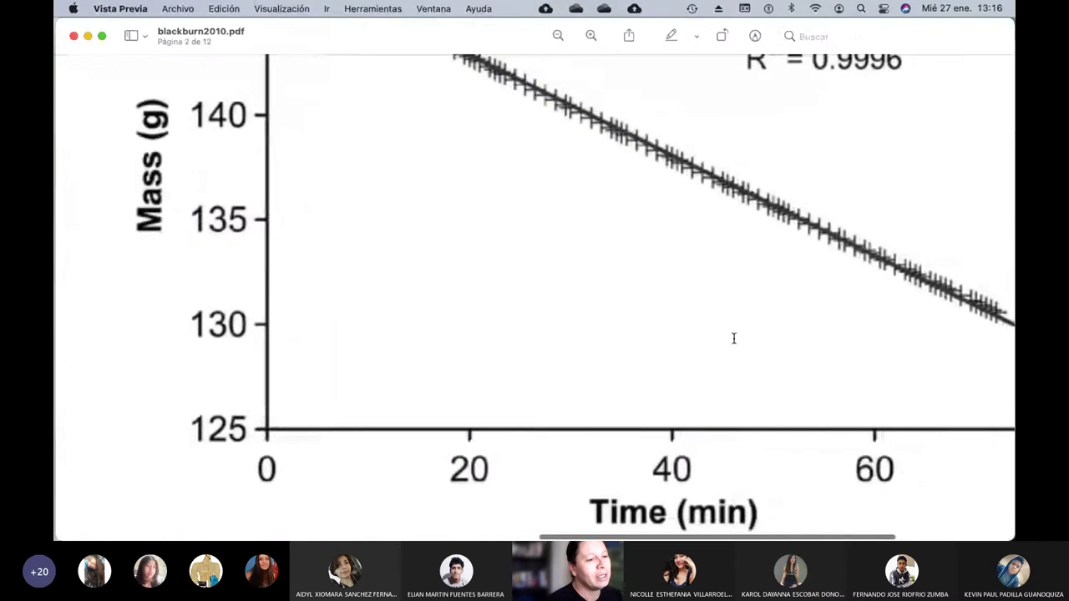
pyautogui.scroll(-5, 733, 338)
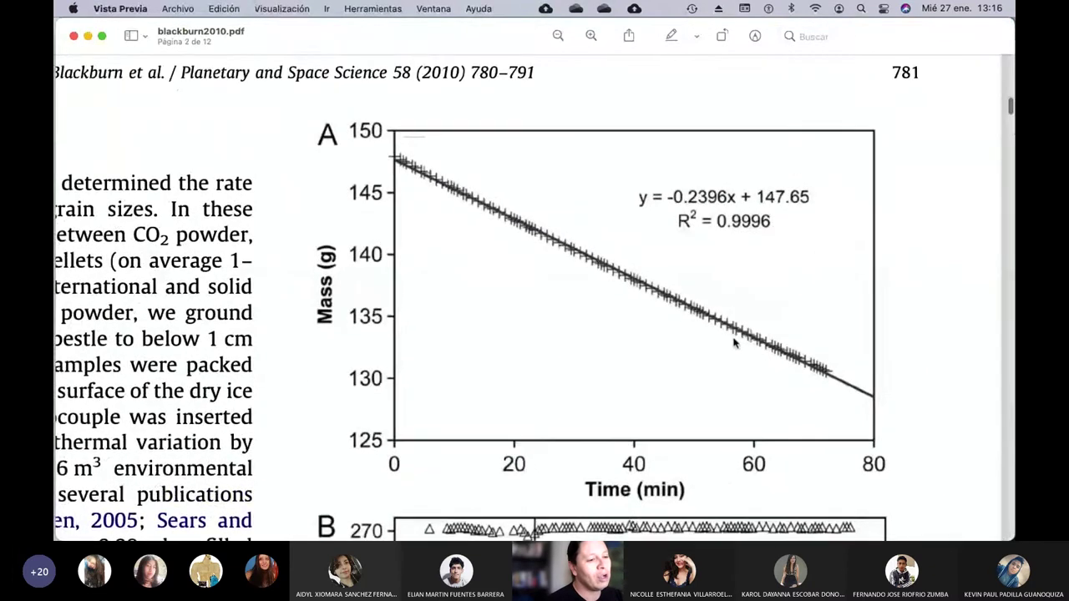